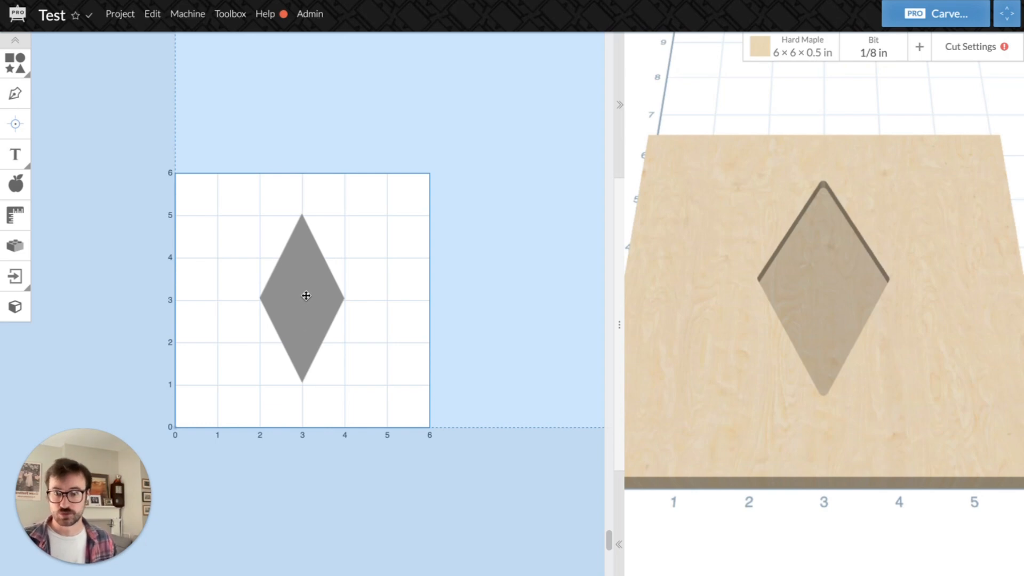
- Select the diamond, check its shape properties and open its cut settings
click(308, 296)
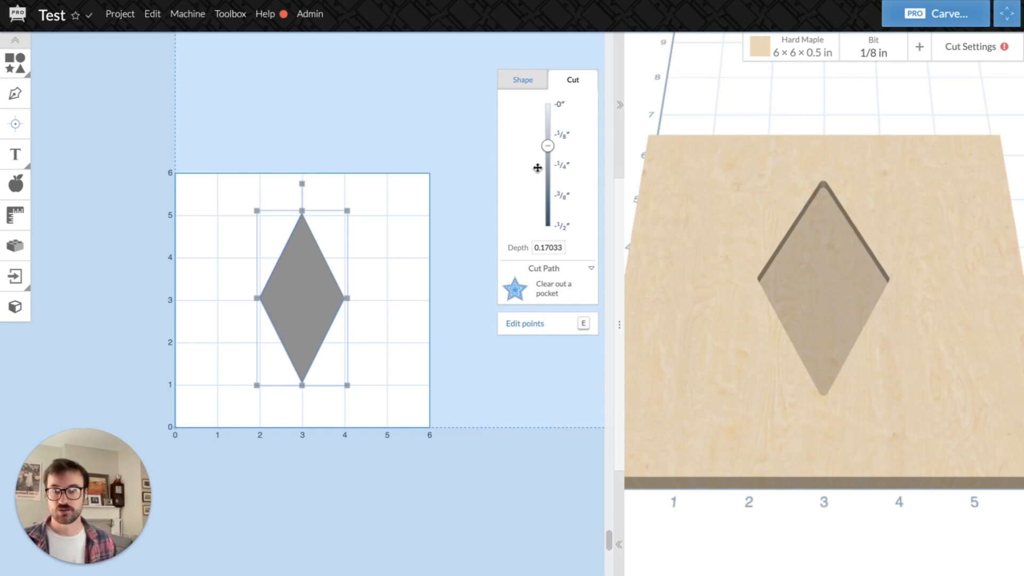
click(525, 86)
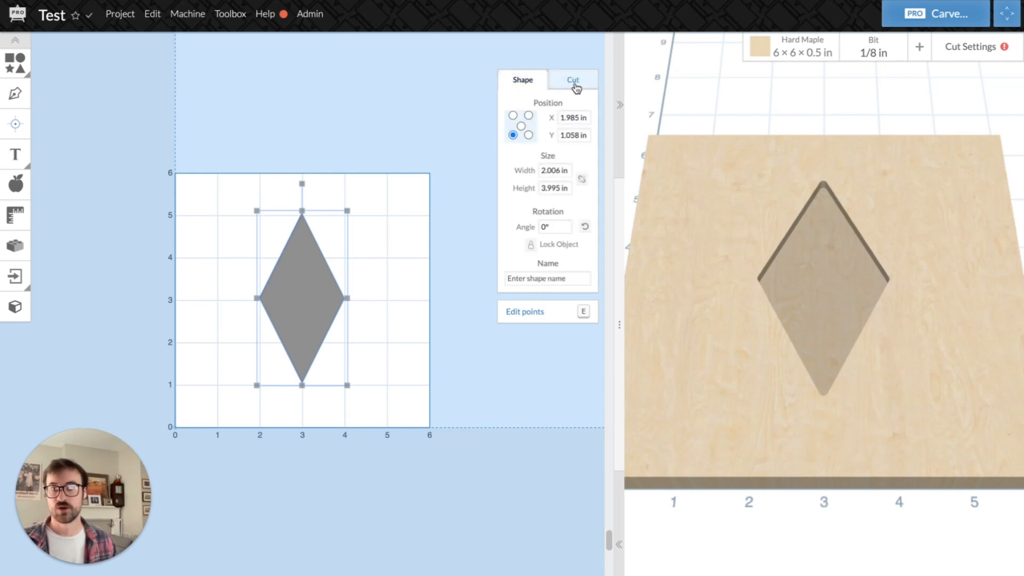
click(573, 86)
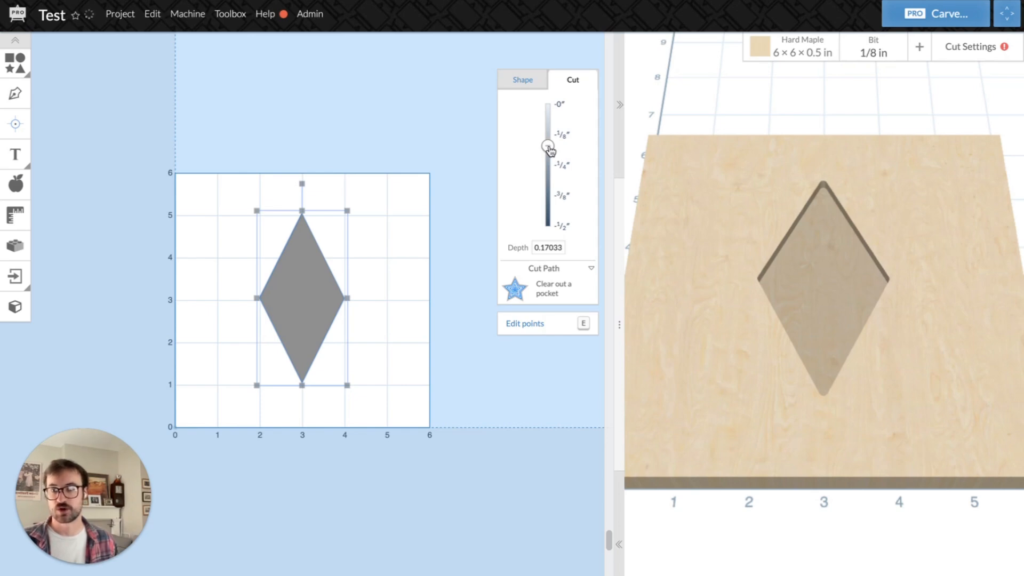
- Try cut depths of about 0.26 in, 0.5 in and about 0.25 in on the diamond
mouse_move(549, 151)
mouse_down()
mouse_move(550, 214)
mouse_move(554, 141)
mouse_move(549, 222)
mouse_move(549, 110)
mouse_move(548, 170)
mouse_up()
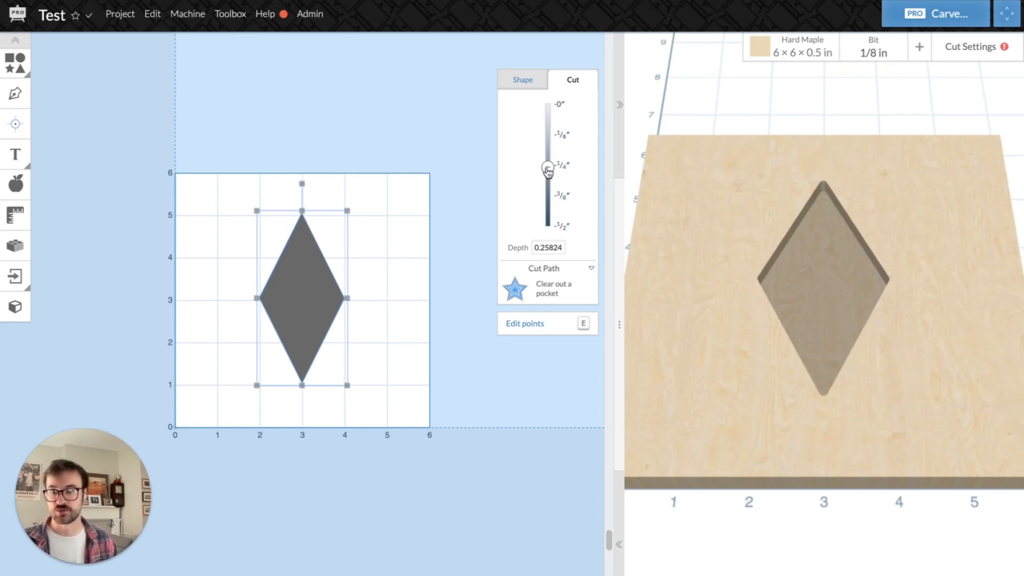
drag(548, 171, 533, 270)
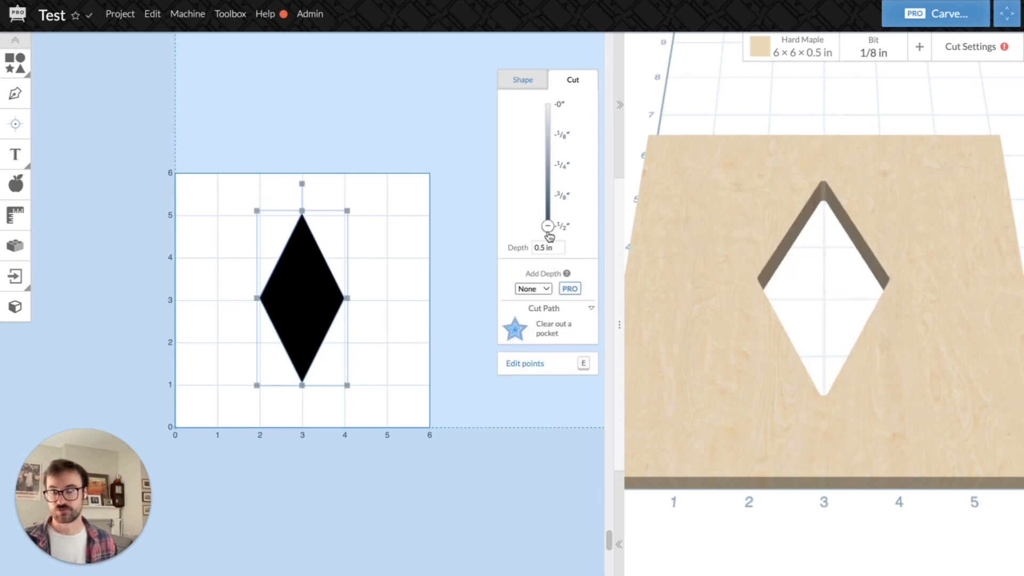
drag(550, 234, 579, 171)
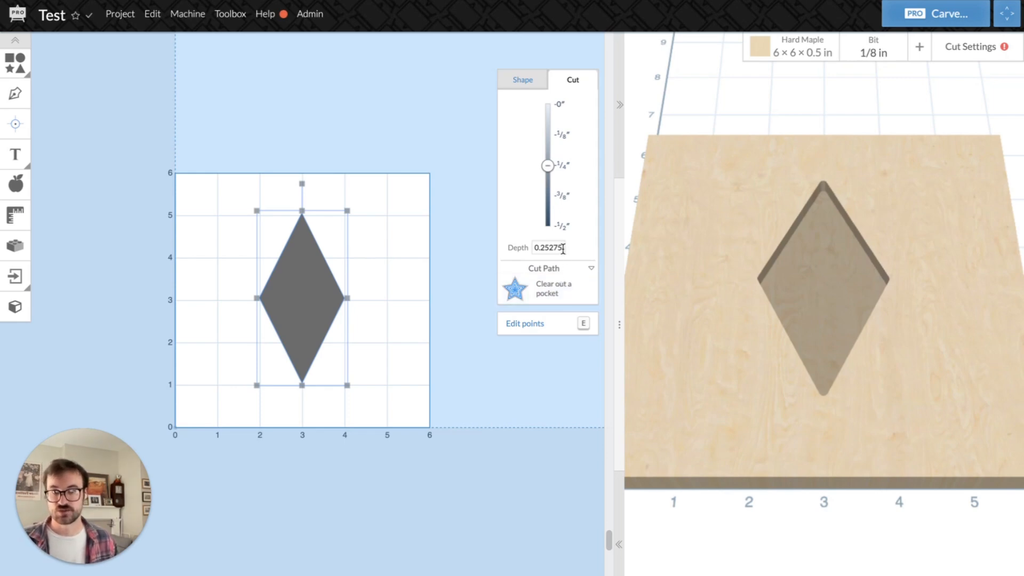
- Set the diamond's cut depth to exactly 0.25 in and deselect the shape
drag(561, 247, 491, 245)
key(BackSpace)
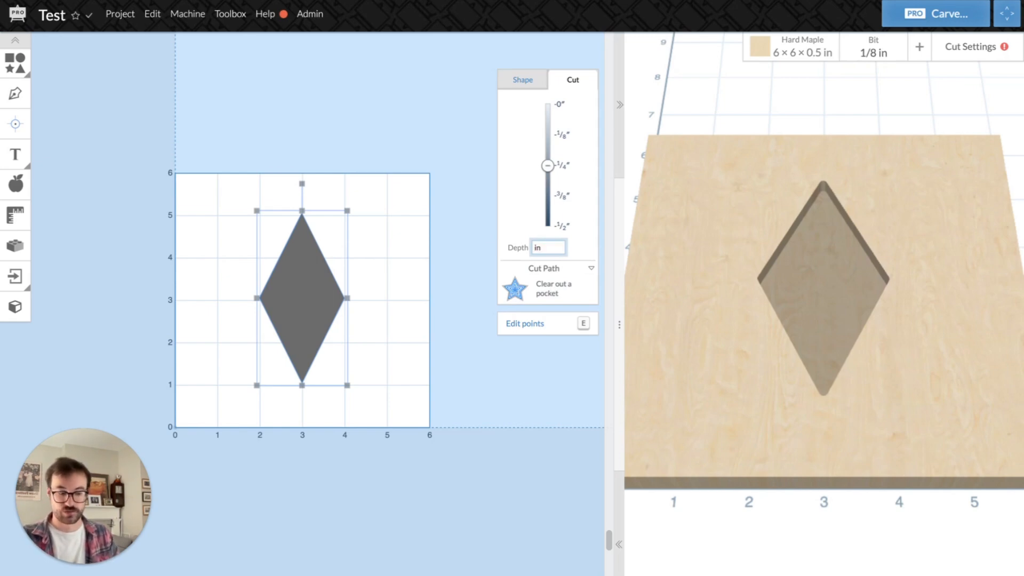
text(0.25)
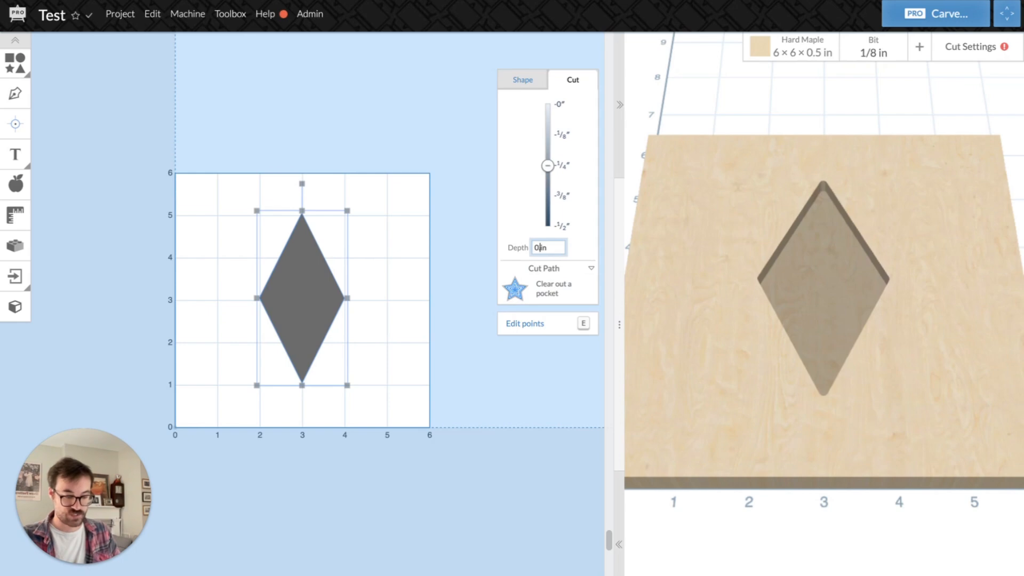
key(Return)
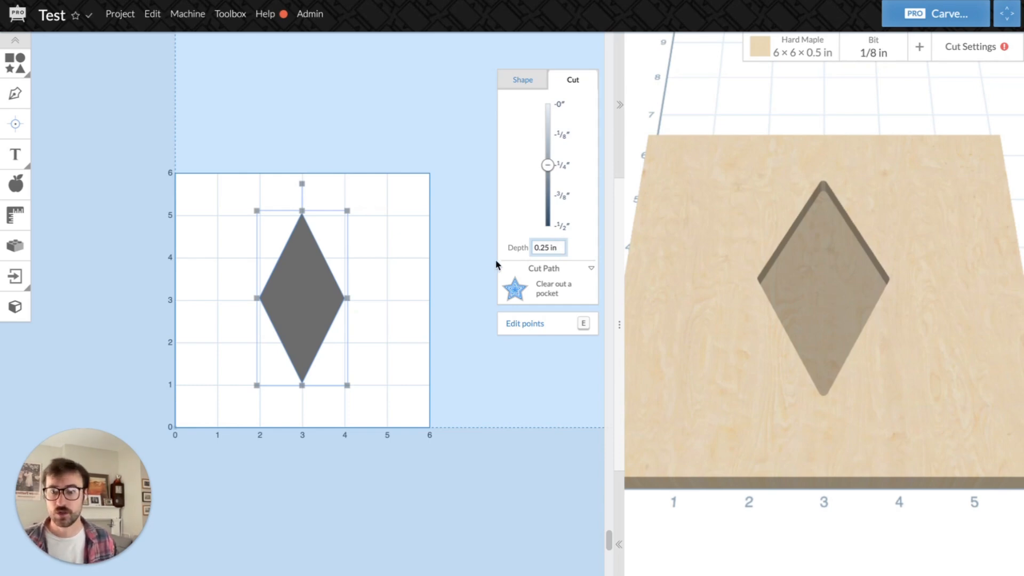
click(470, 358)
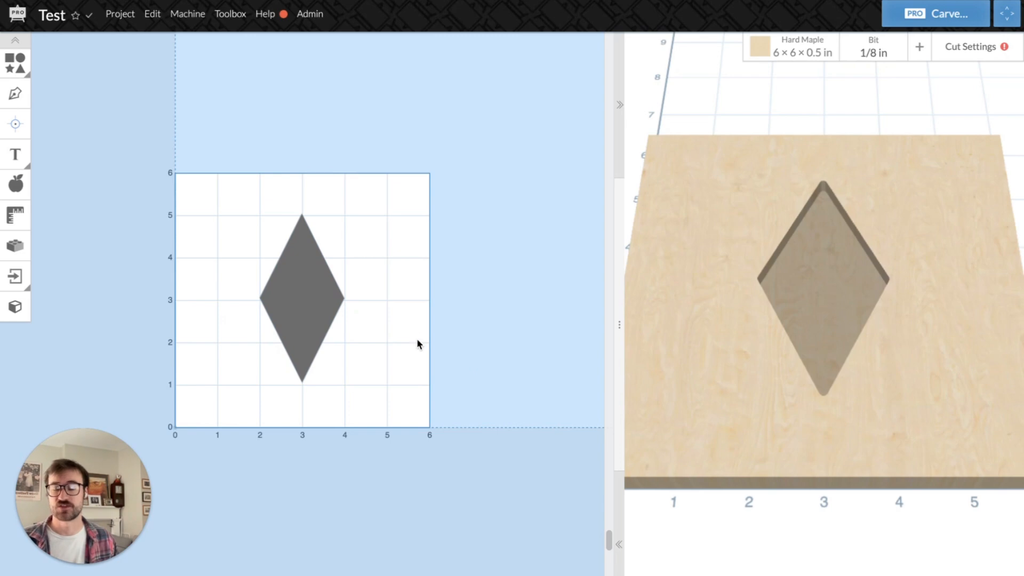
- Change the diamond's cut path to Cut on shape path
click(322, 302)
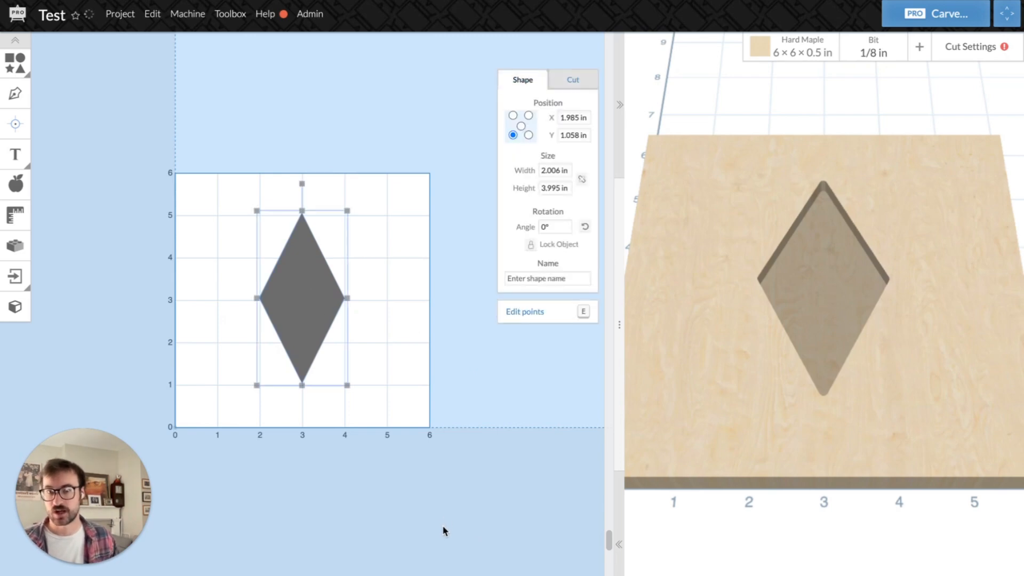
click(574, 82)
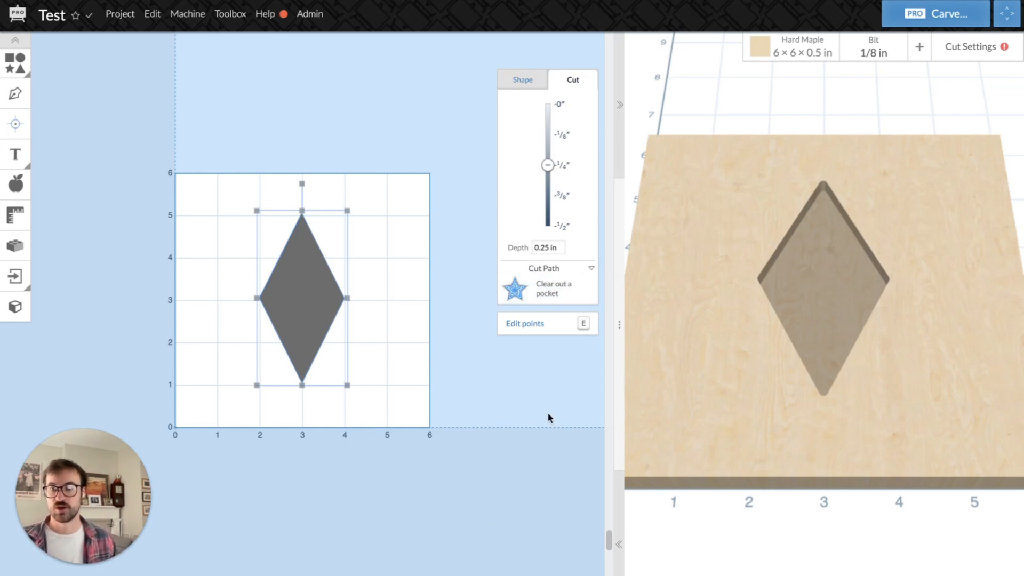
click(565, 296)
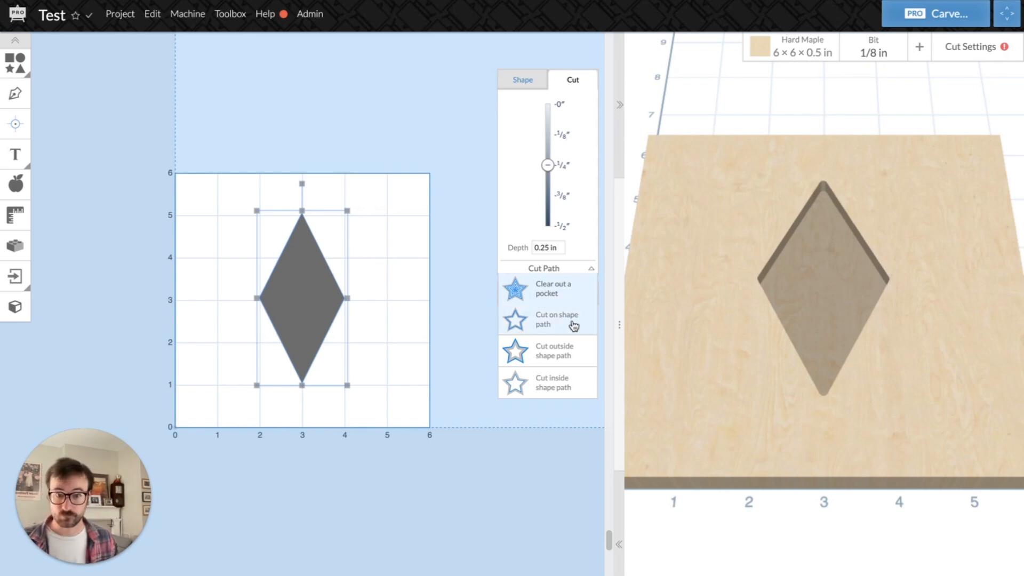
click(569, 322)
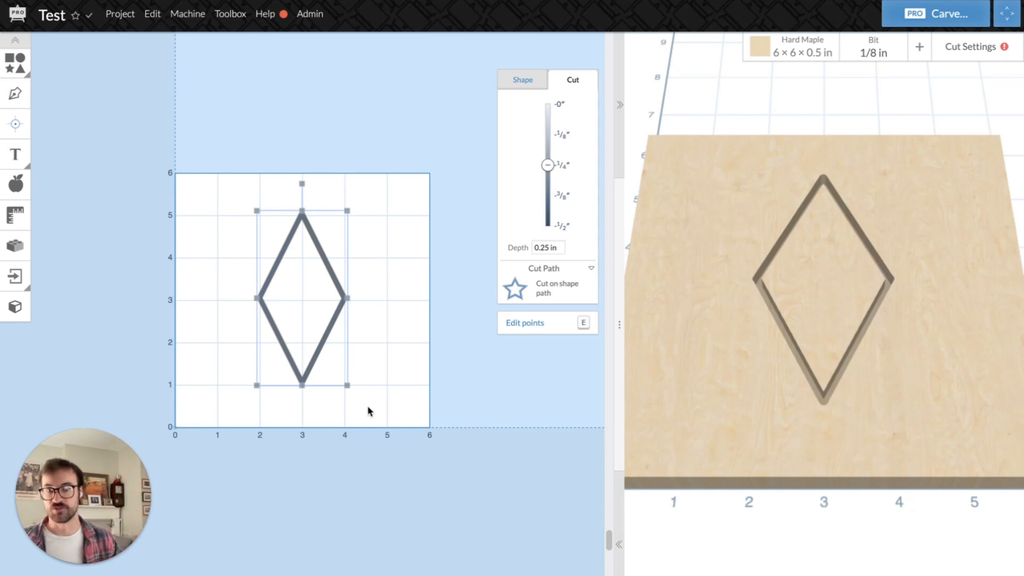
- Try the Cut outside shape path and Cut inside shape path options on the diamond and return it to Cut on shape path
click(558, 287)
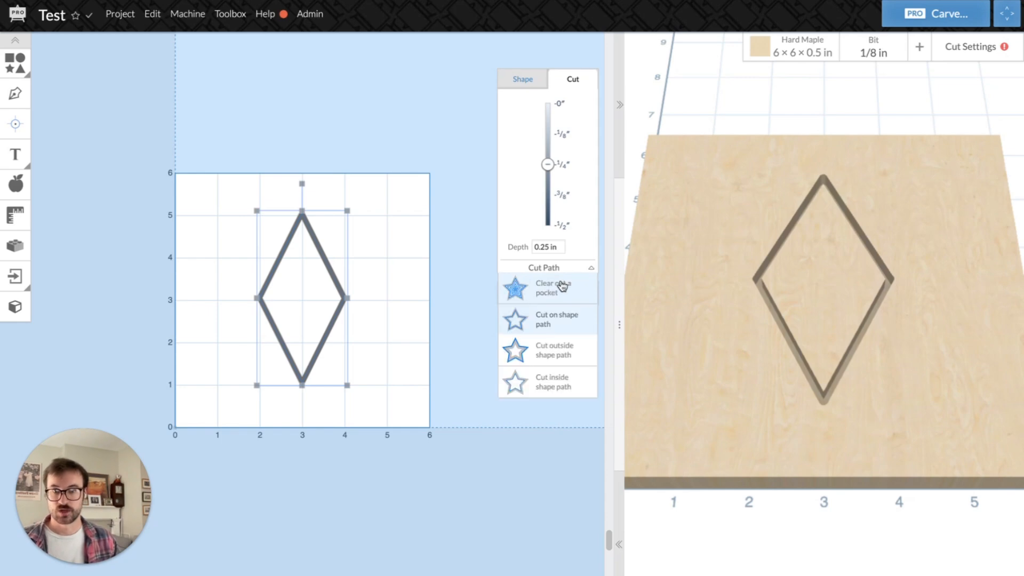
click(583, 352)
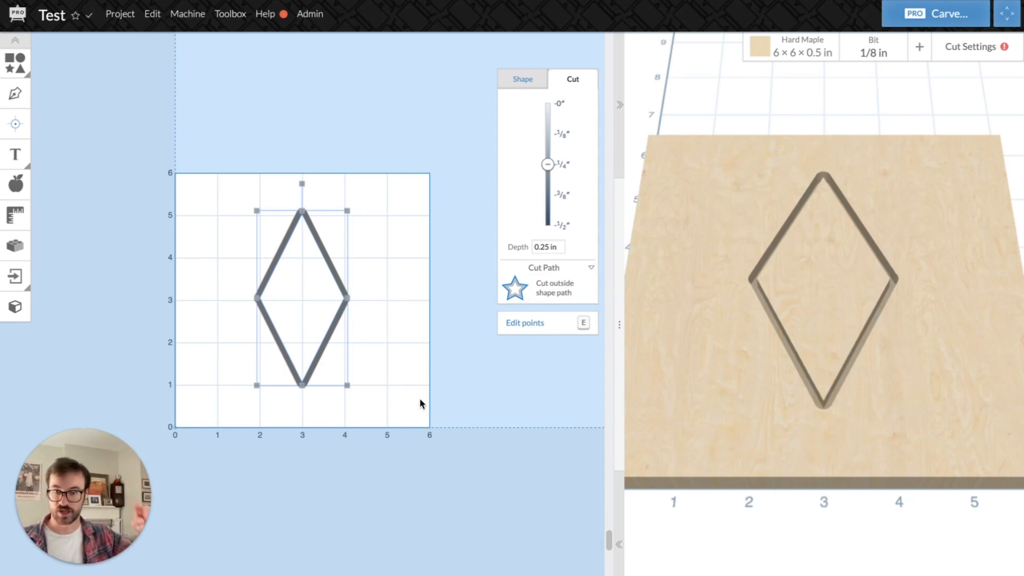
click(568, 278)
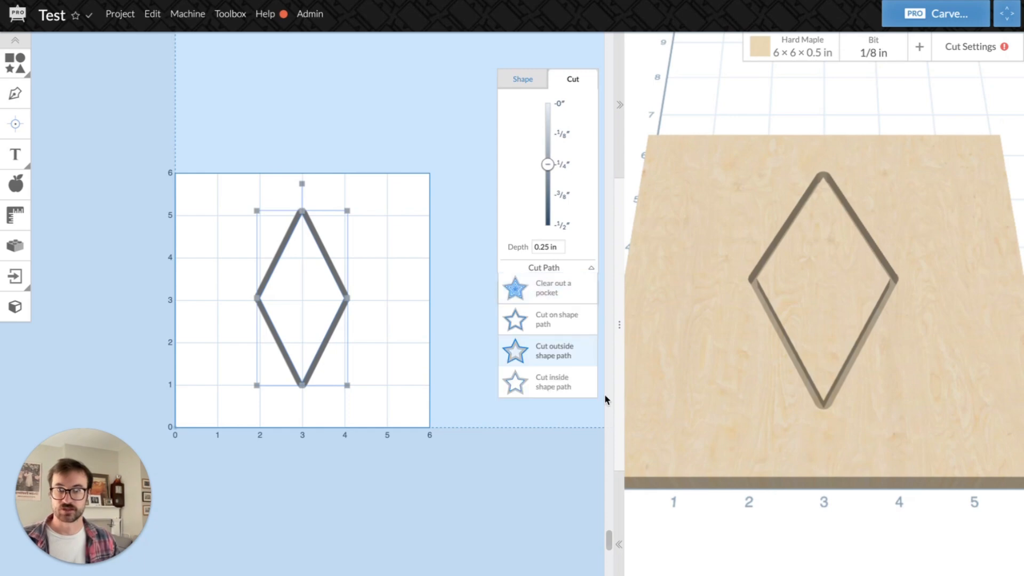
click(555, 387)
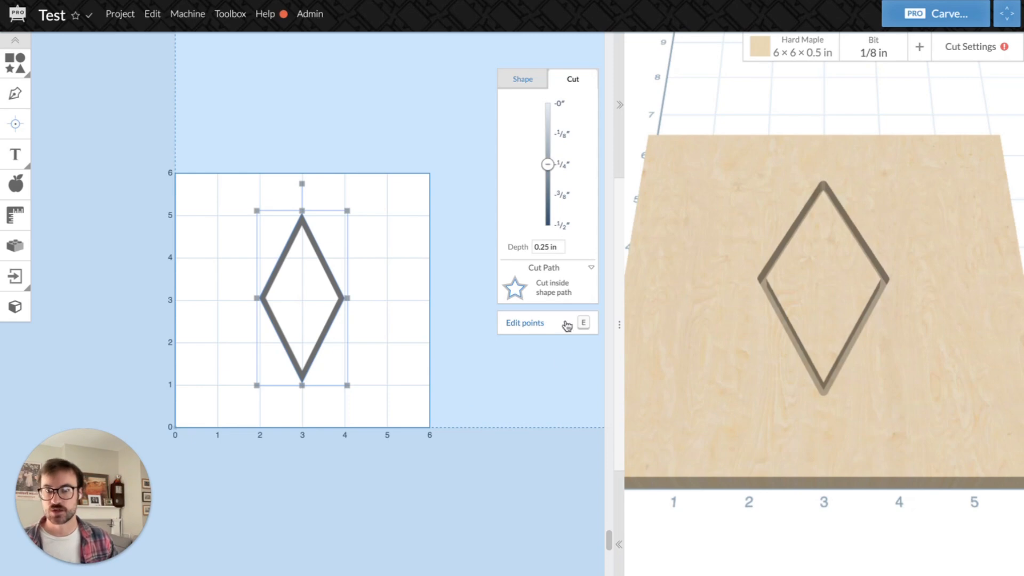
click(571, 288)
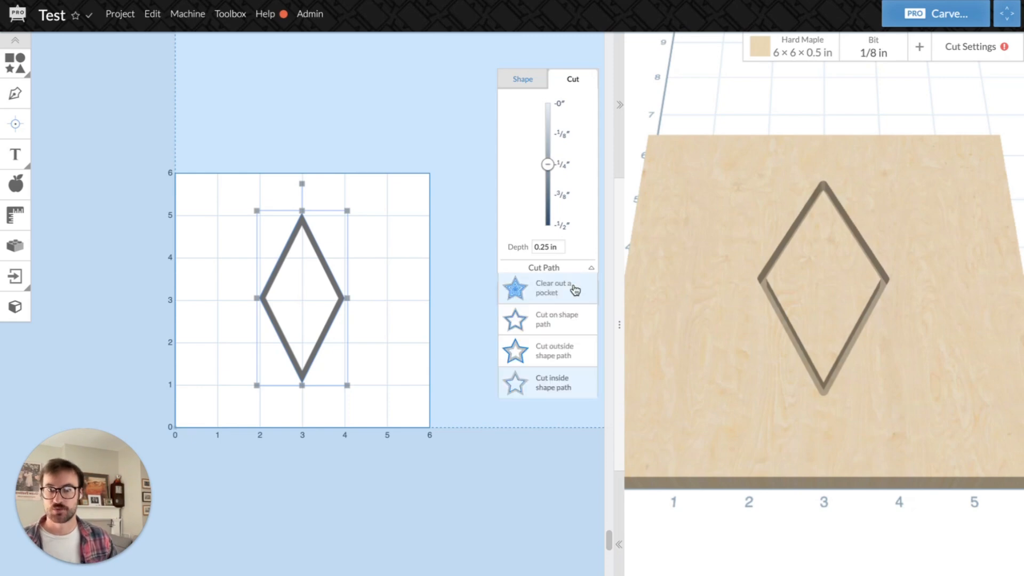
click(565, 329)
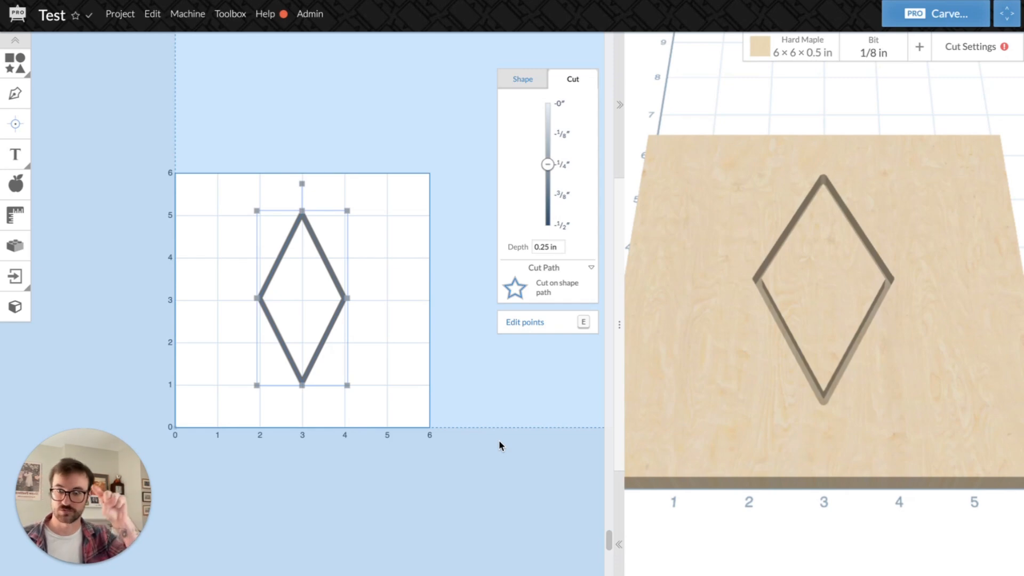
click(399, 530)
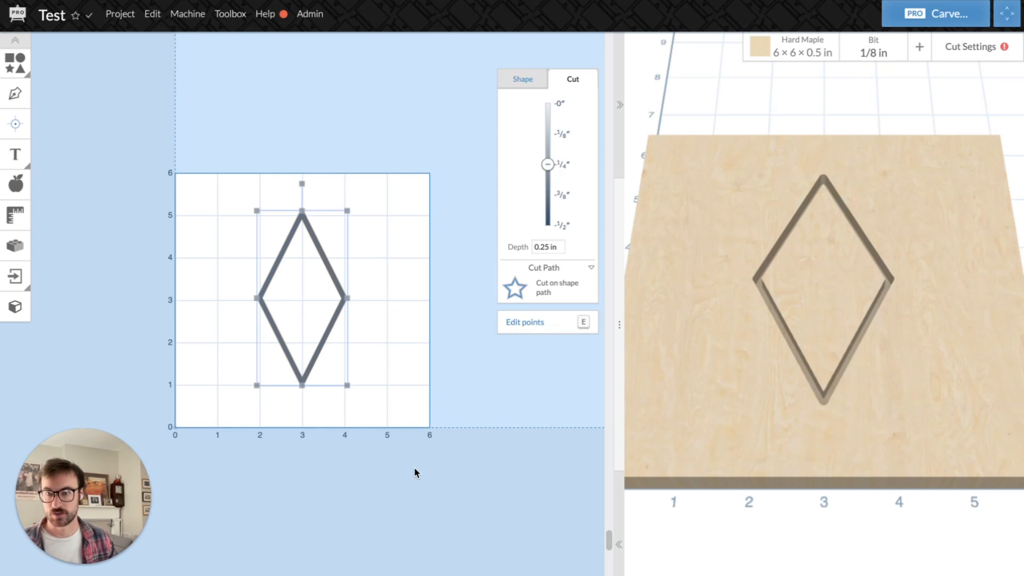
- Center the diamond on the material and deselect it
click(158, 16)
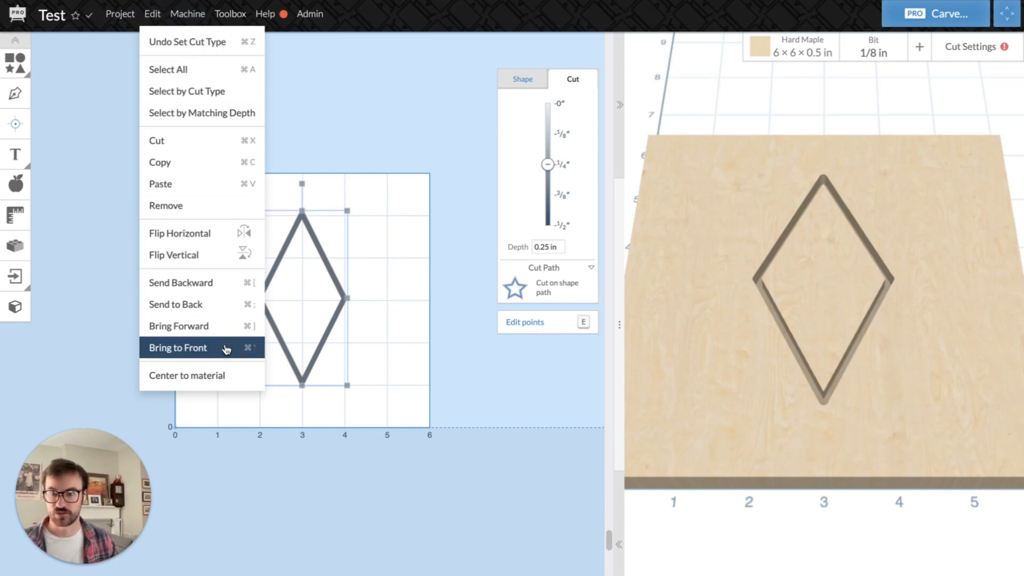
click(215, 383)
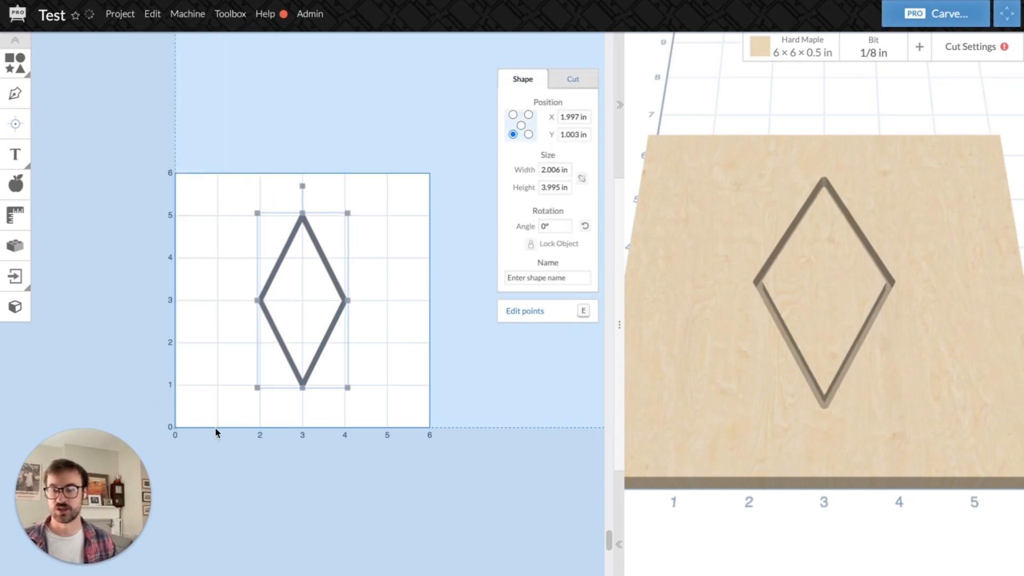
click(212, 532)
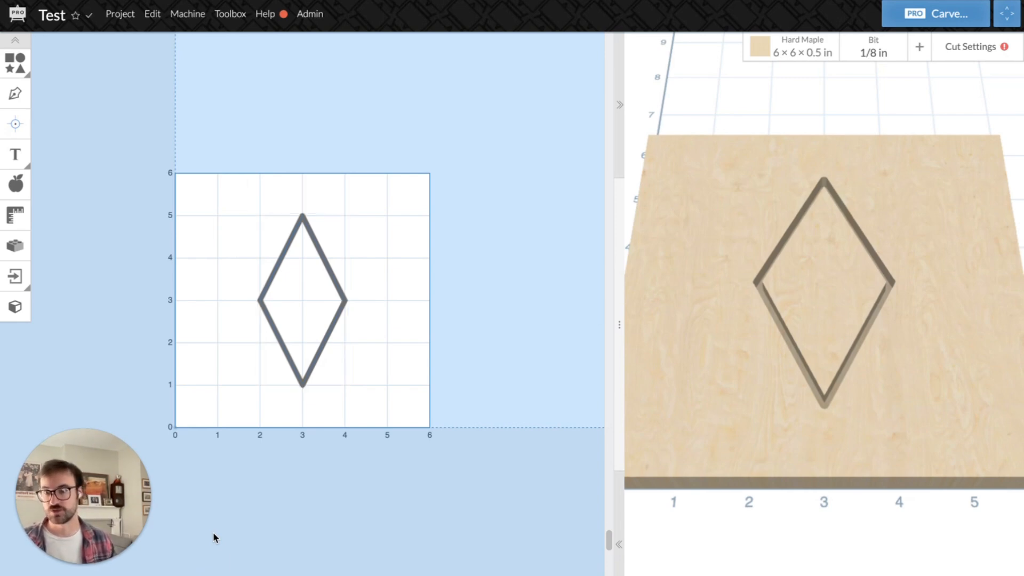
- Add a 2 × 2 in square and move it and the diamond partly off the material's left and upper edges
mouse_move(16, 63)
click(55, 77)
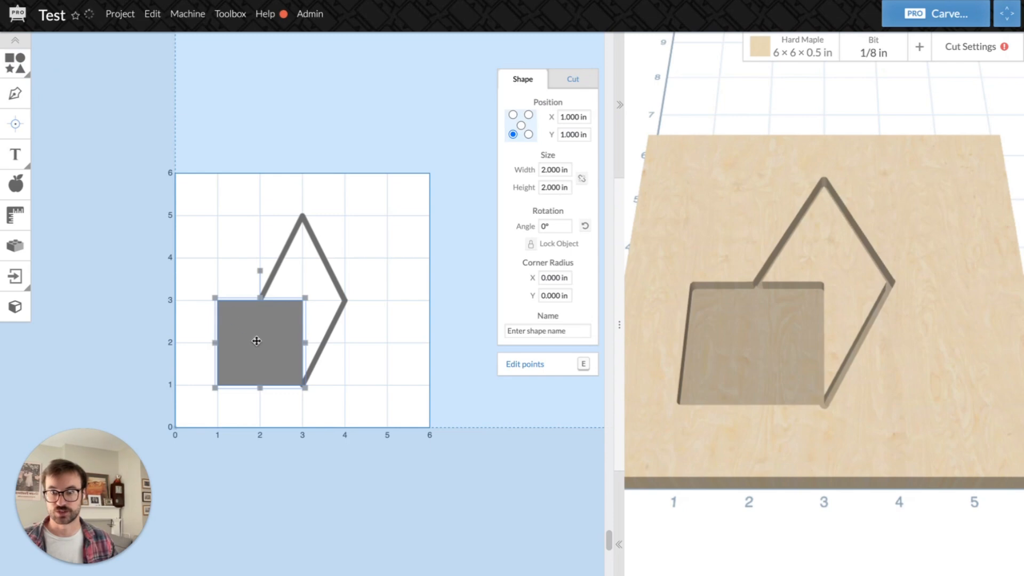
drag(256, 338, 171, 302)
drag(321, 275, 252, 158)
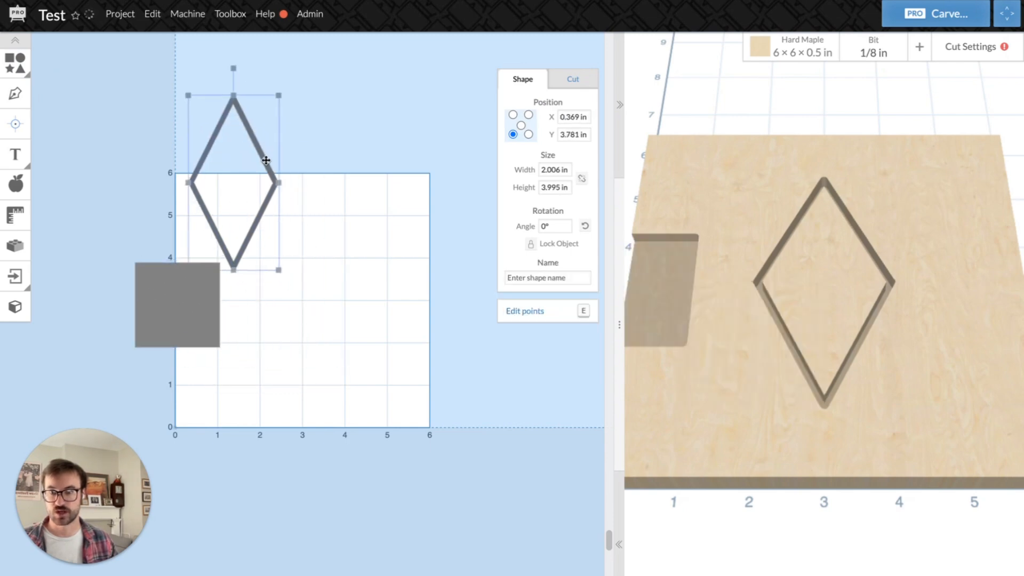
- Select both the square and the diamond and center them together on the material
drag(331, 98, 90, 357)
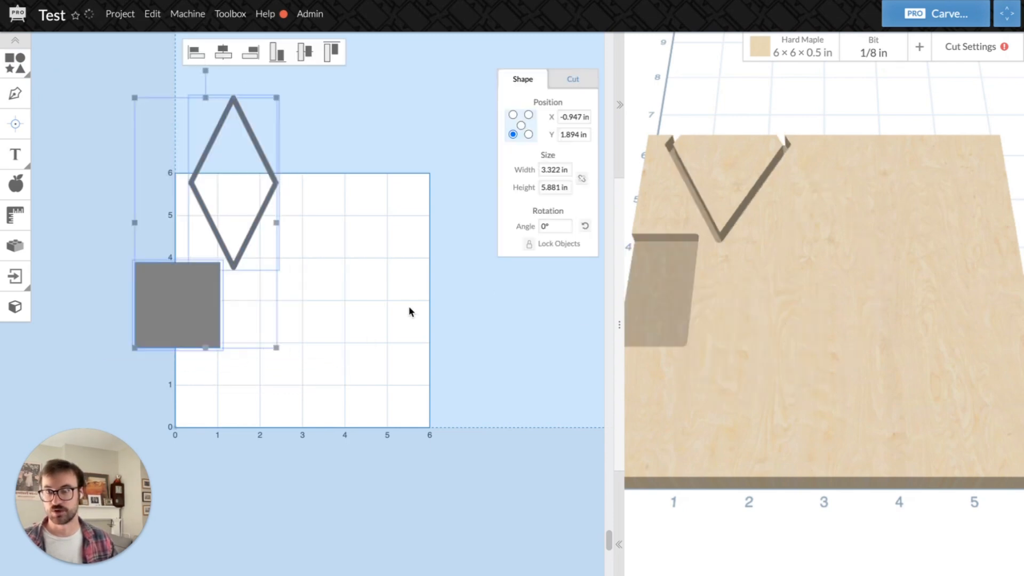
click(361, 228)
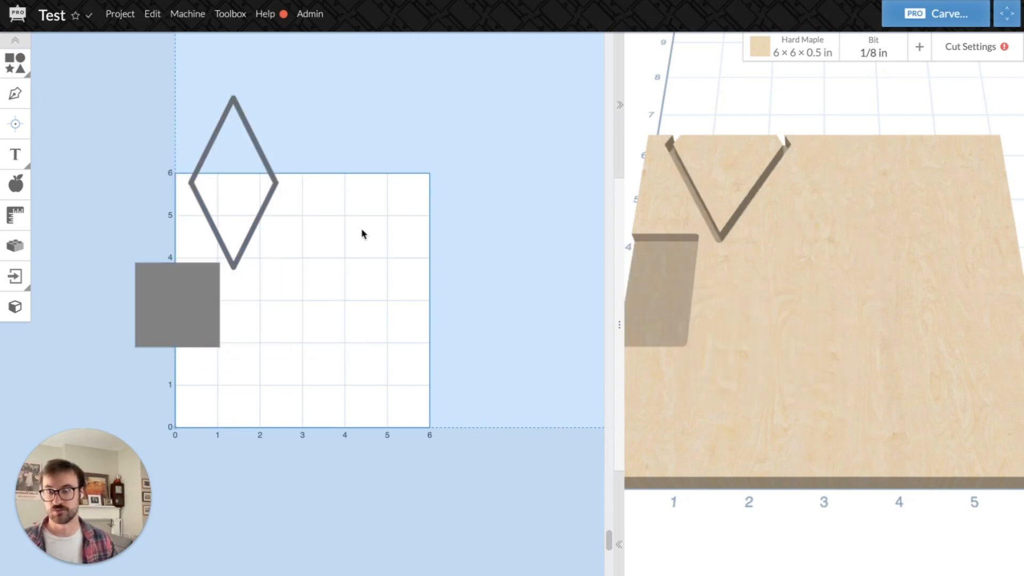
click(152, 14)
click(195, 81)
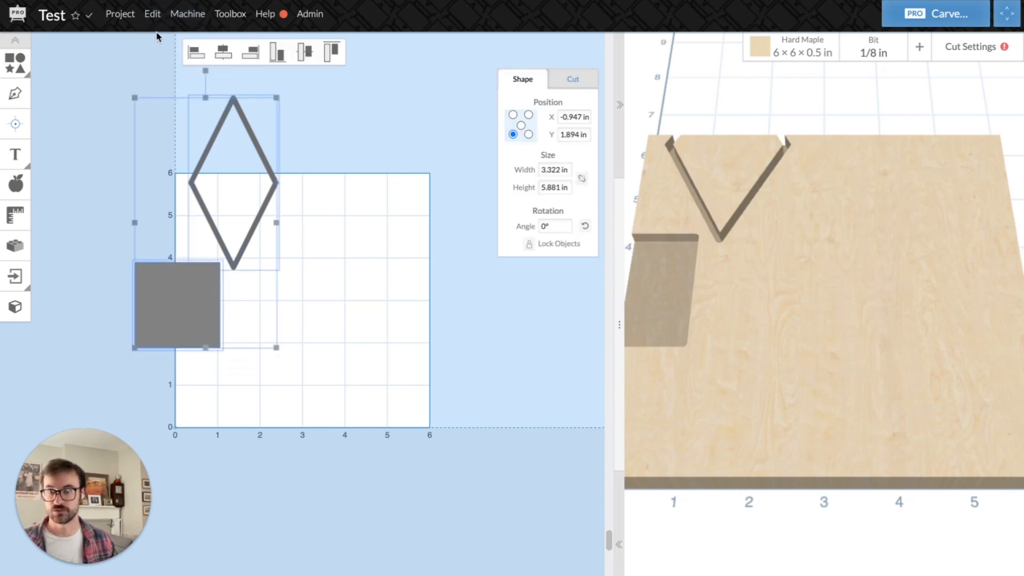
click(152, 13)
click(198, 403)
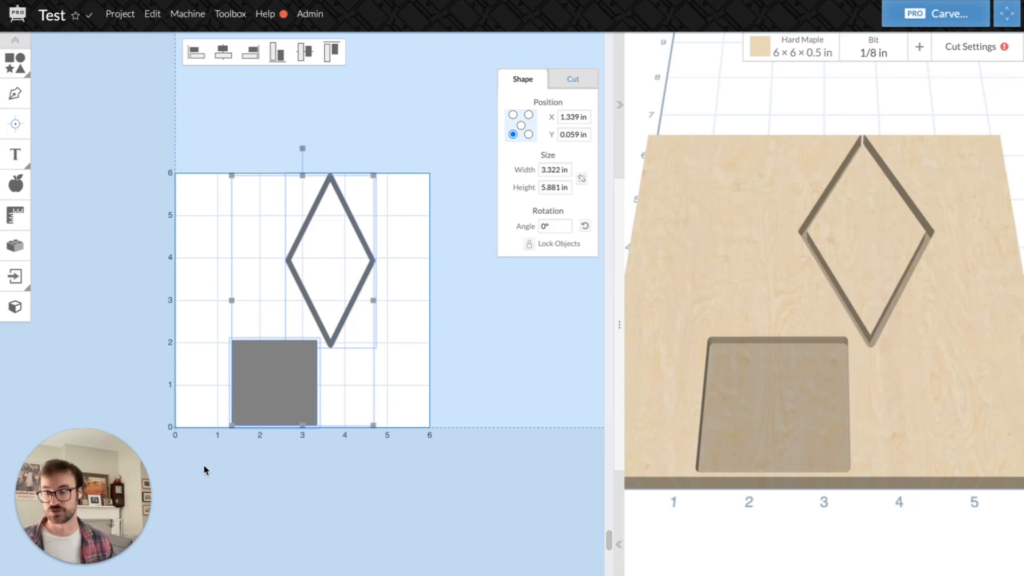
- Delete the square from the design, keeping only the diamond
click(241, 489)
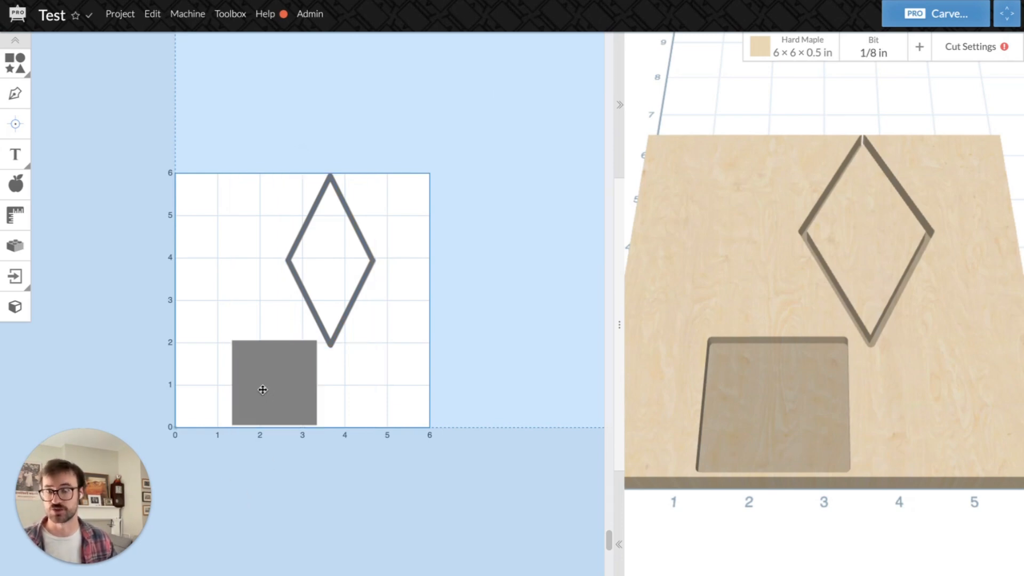
click(276, 398)
key(Delete)
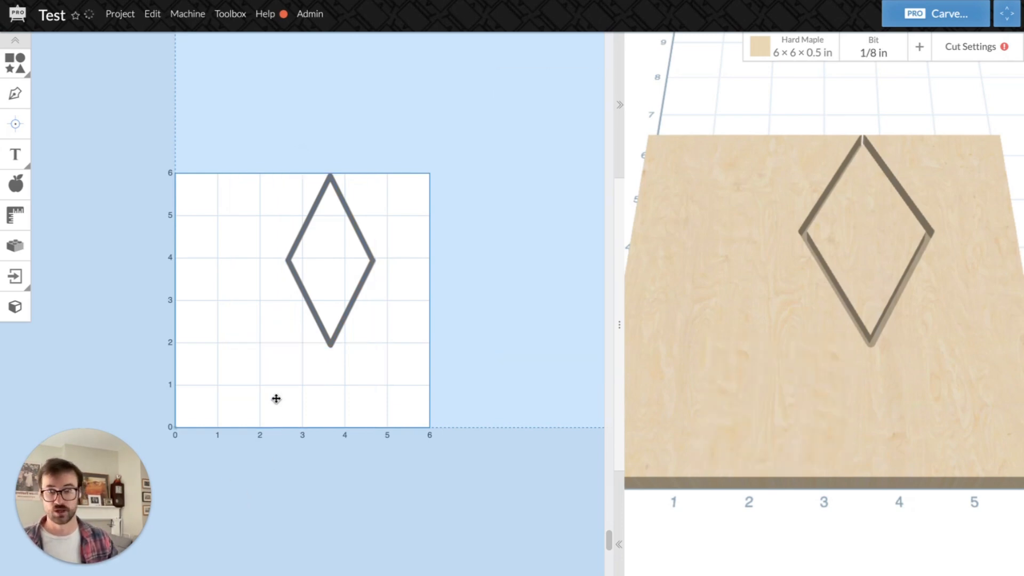
- Center the remaining diamond alone on the material and deselect it
click(354, 294)
click(152, 13)
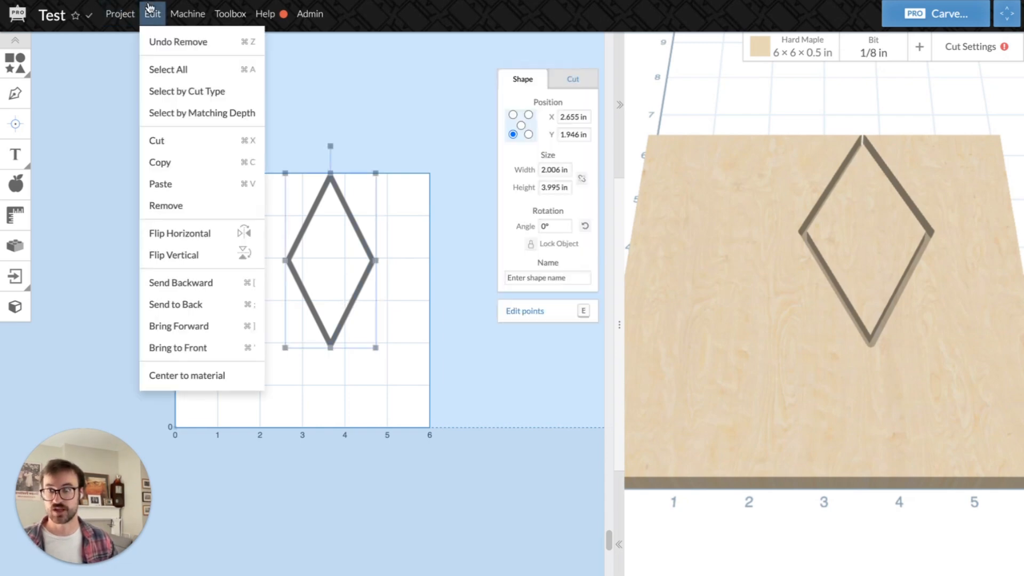
click(223, 372)
click(283, 525)
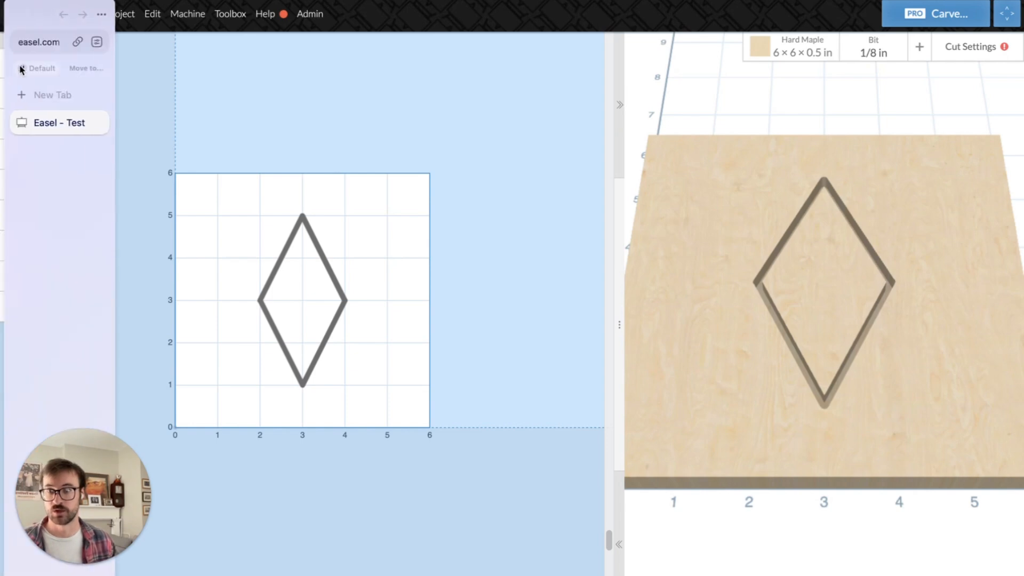
- Add a circle, link its width and height proportionally, and set its width to 3.5 in
click(22, 66)
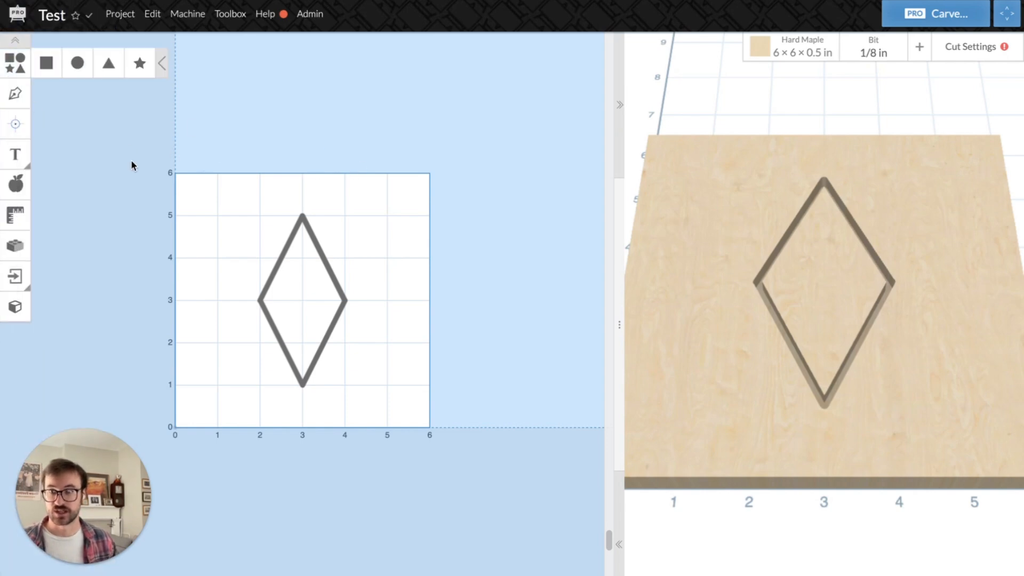
click(79, 64)
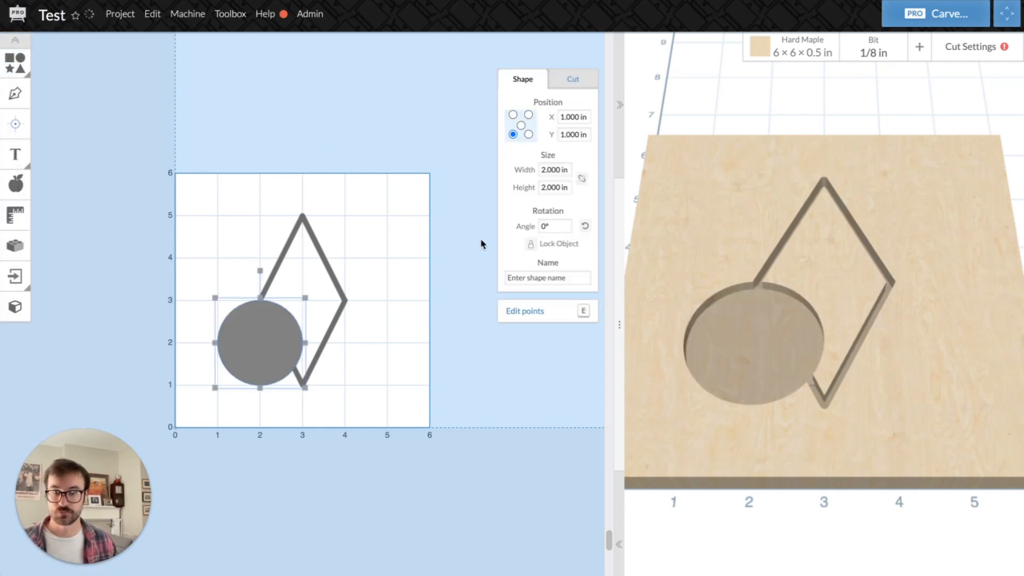
double_click(561, 170)
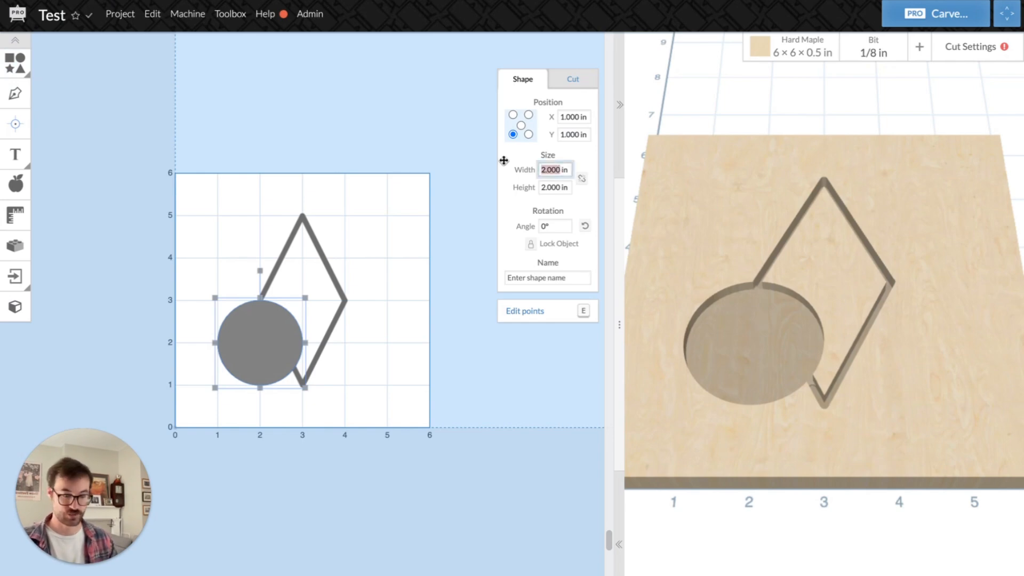
click(582, 178)
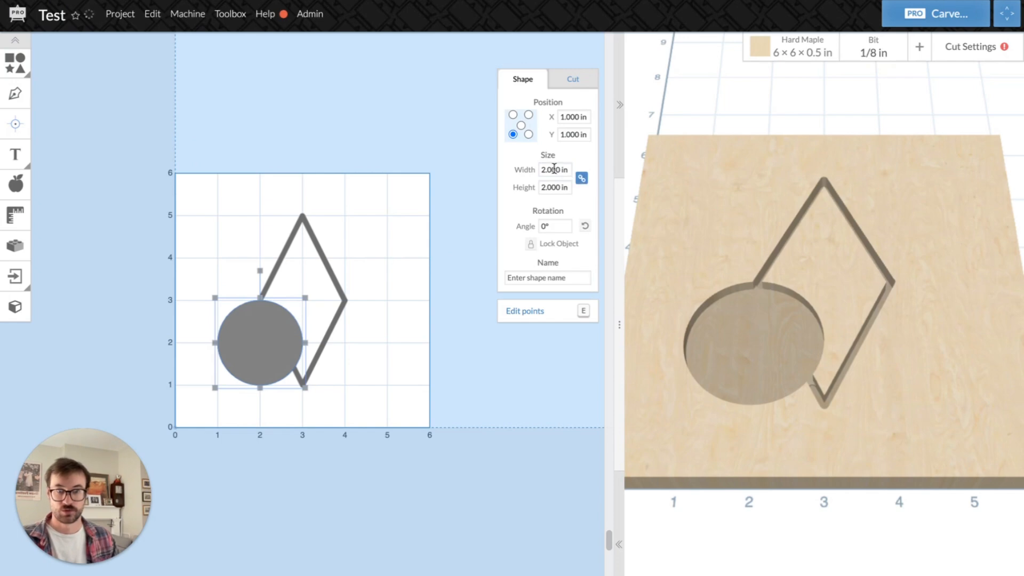
double_click(561, 169)
text(3in)
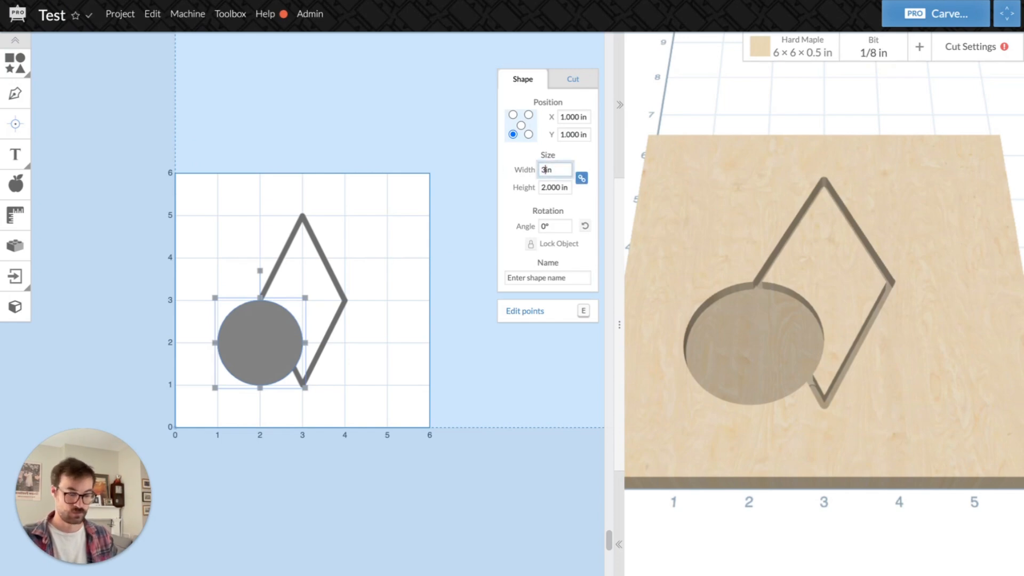
text(.5)
key(Return)
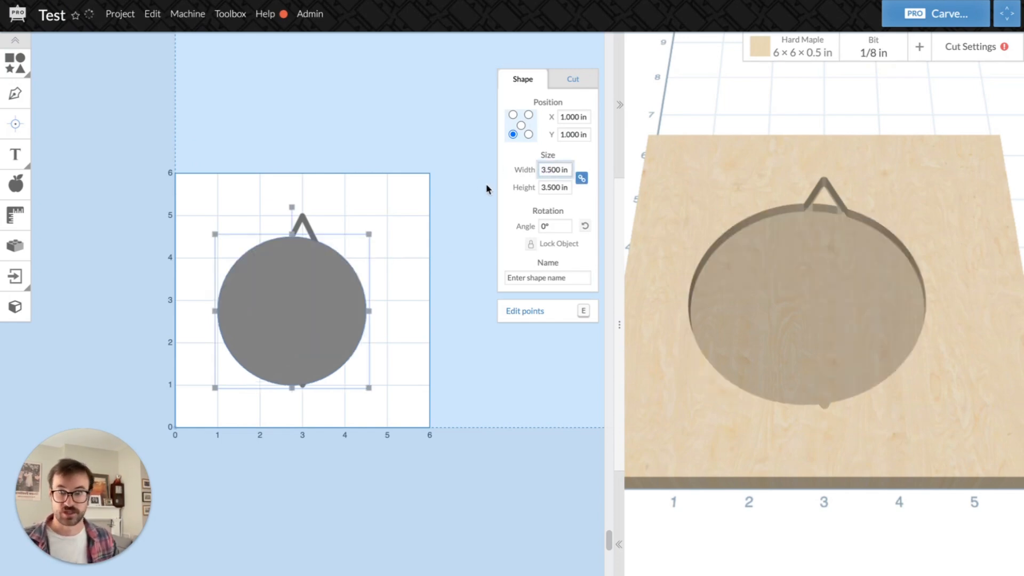
- Enlarge the circle to a width of 4.5 in with its proportions linked
drag(560, 170, 481, 166)
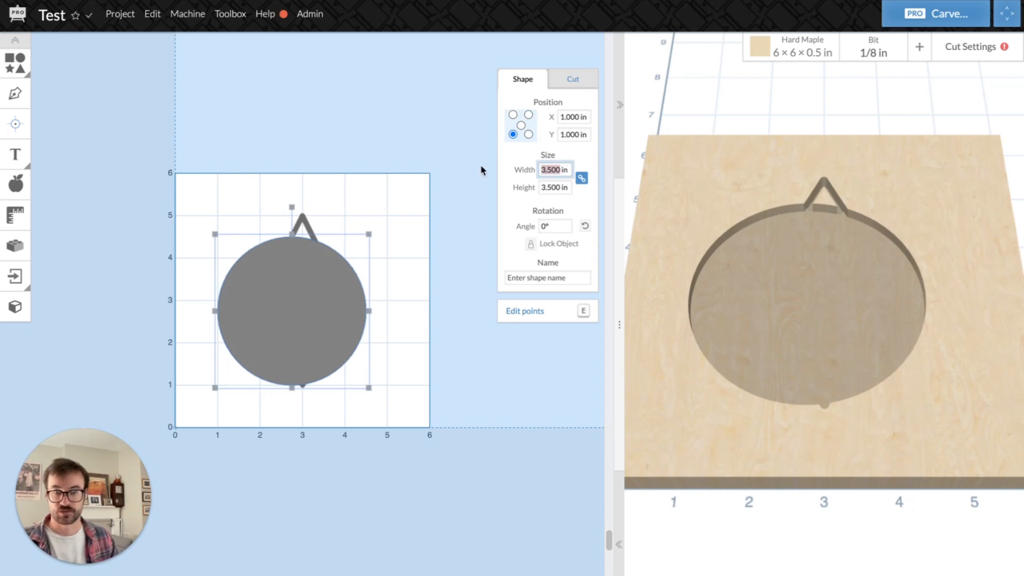
text(4.5in)
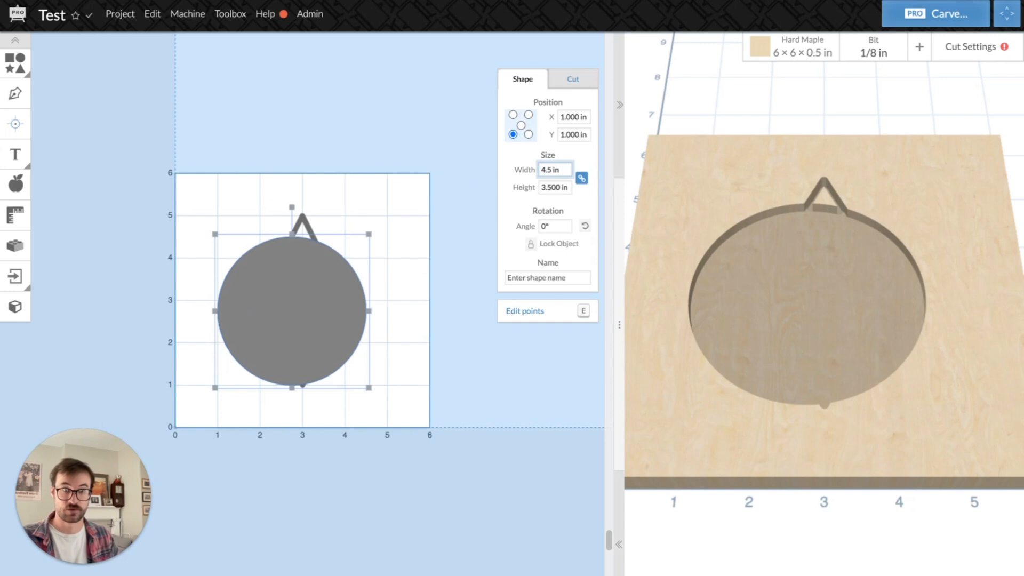
key(Return)
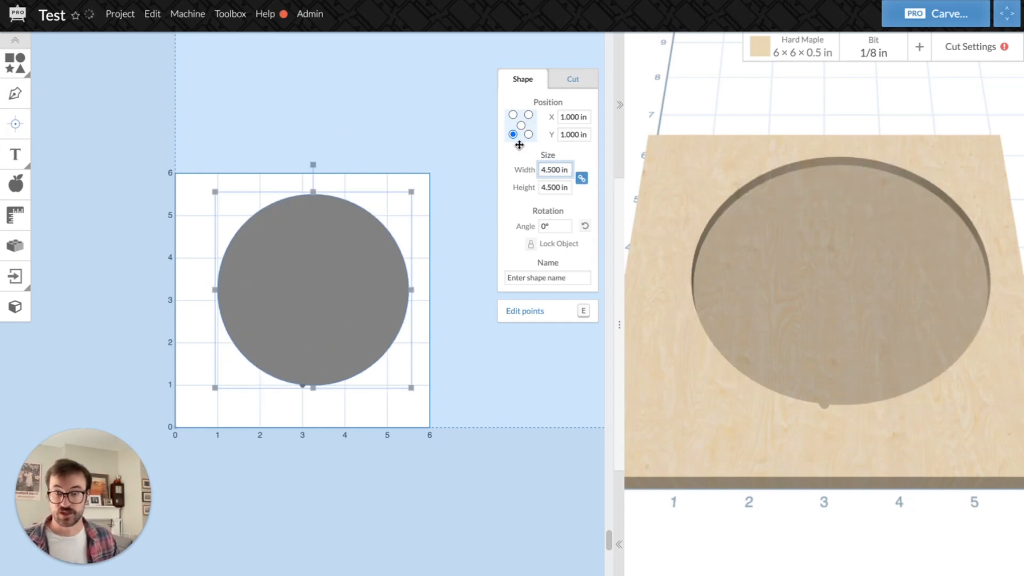
- Set the circle's cut path to Cut on shape path, then center it on the material and deselect it
click(573, 79)
click(560, 293)
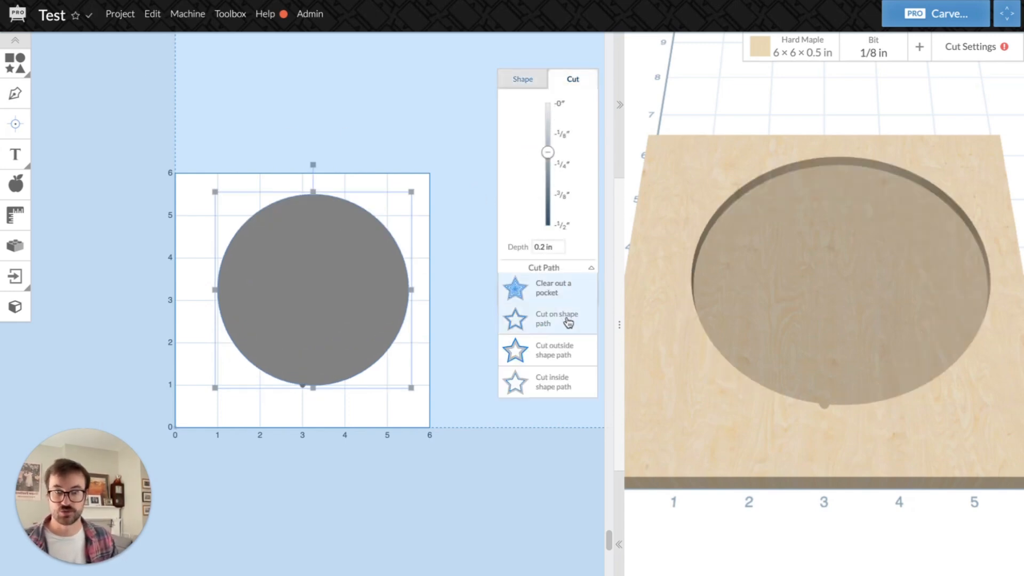
click(569, 320)
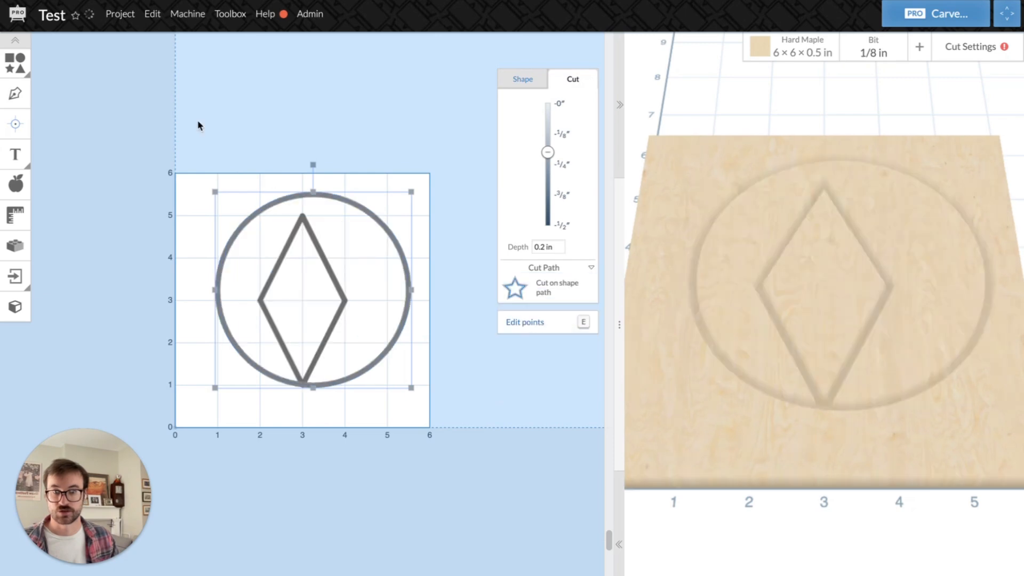
click(152, 14)
click(166, 375)
click(270, 492)
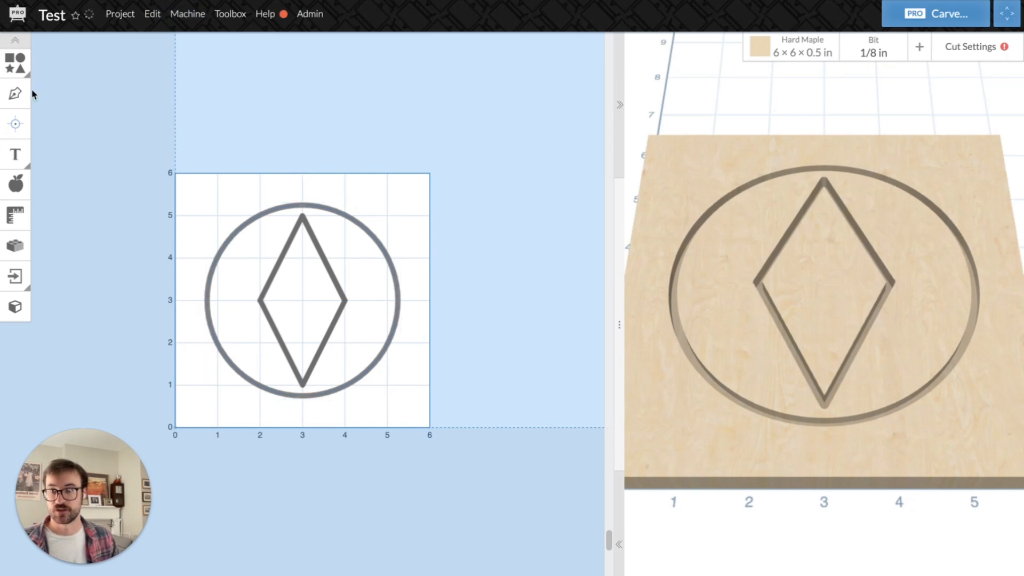
- Add a square, link its width and height, and set its width to 5 in
click(14, 62)
click(48, 62)
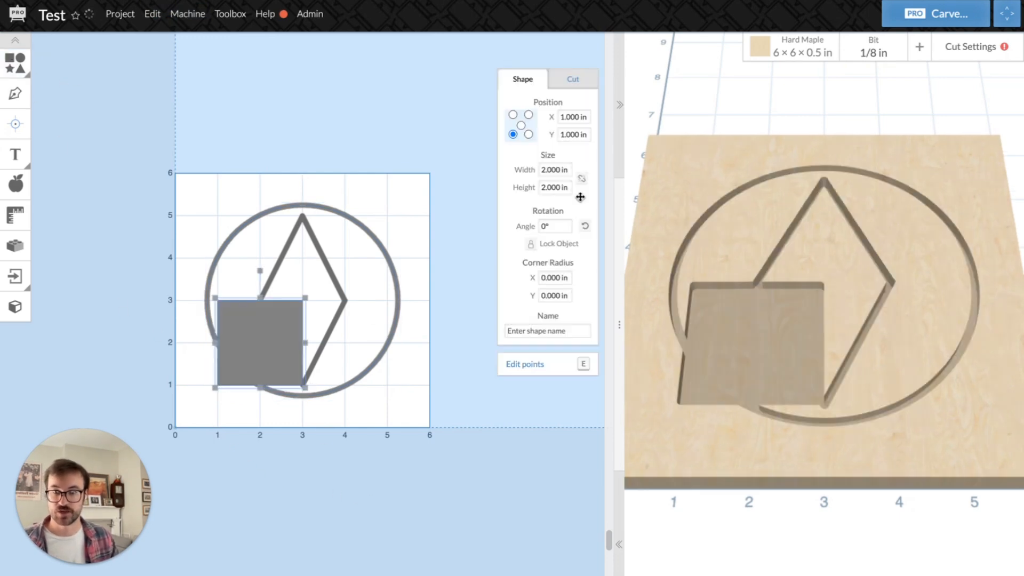
click(582, 178)
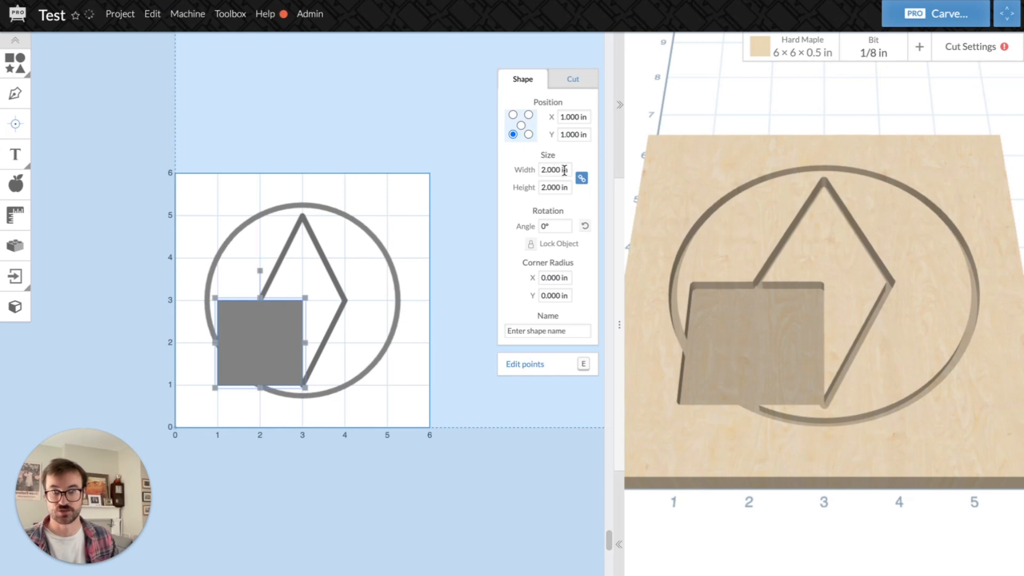
drag(570, 170, 519, 167)
text(5)
key(Return)
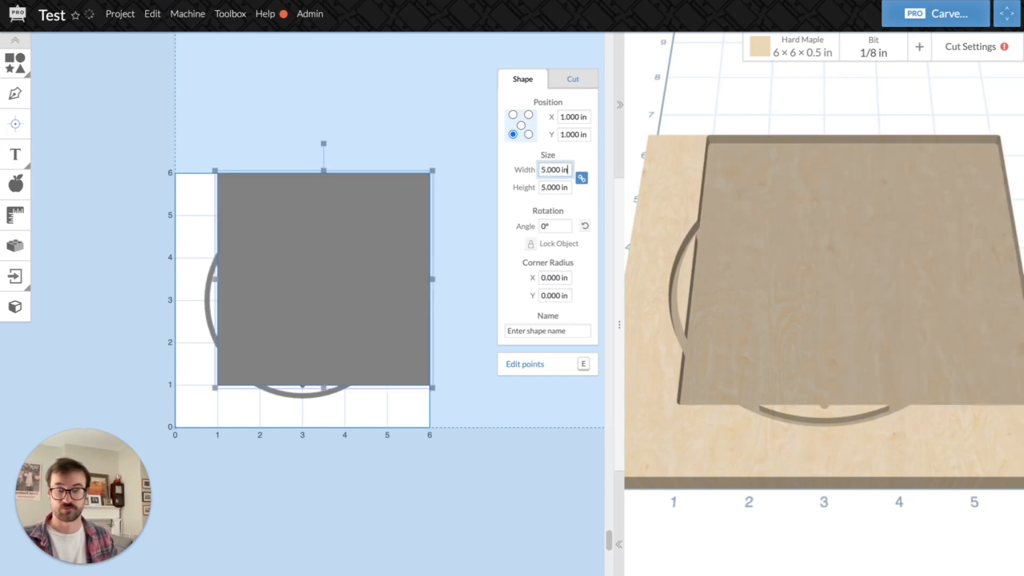
- Set the square's cut path to Cut on shape path, then center the square on the material and deselect it
click(574, 79)
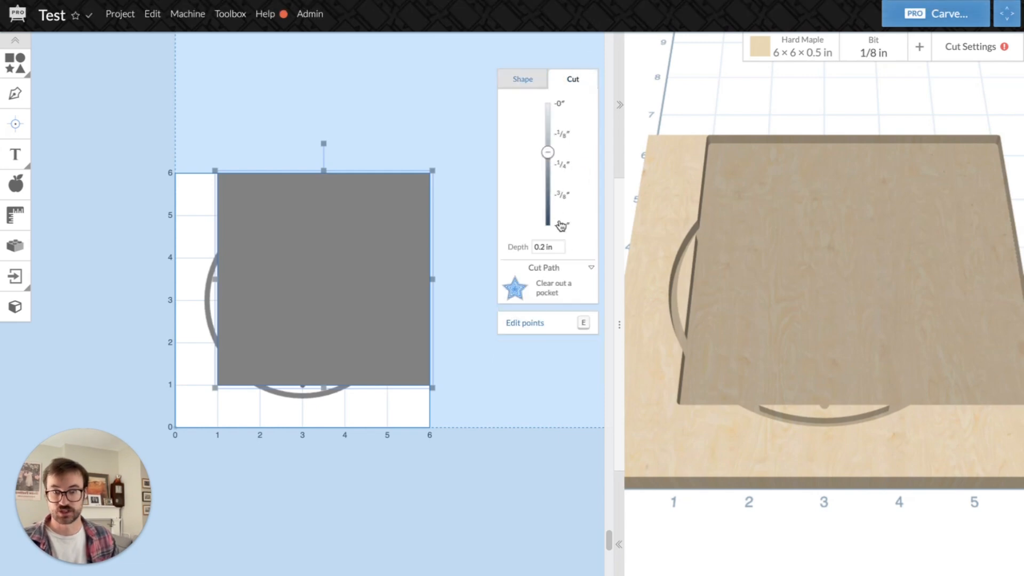
click(554, 292)
click(561, 324)
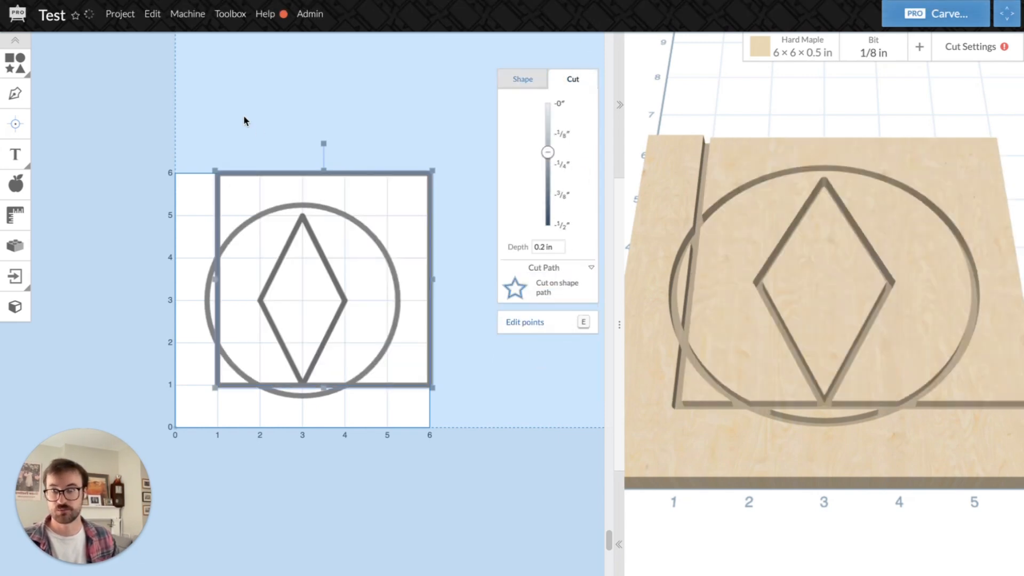
click(152, 14)
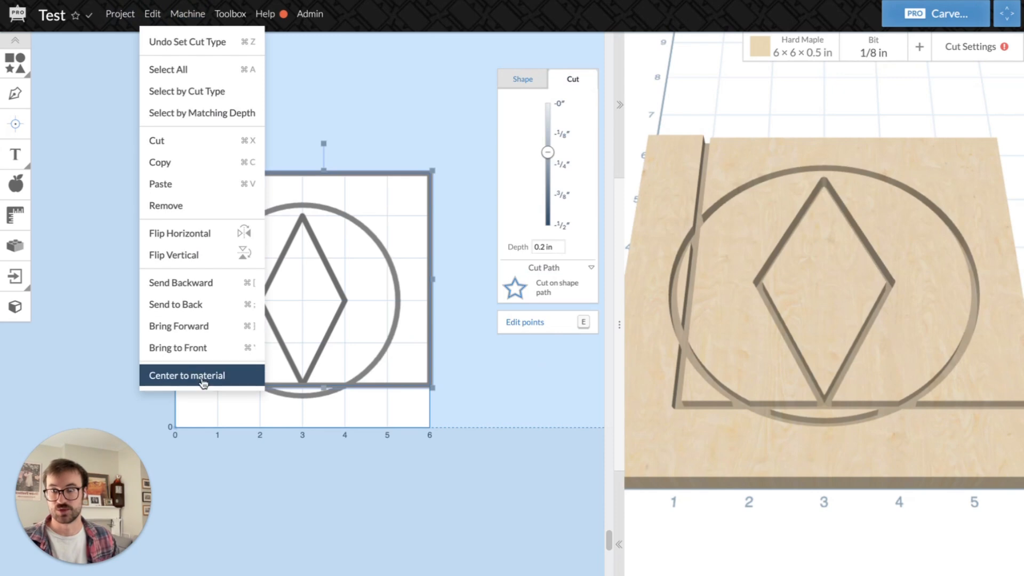
click(216, 374)
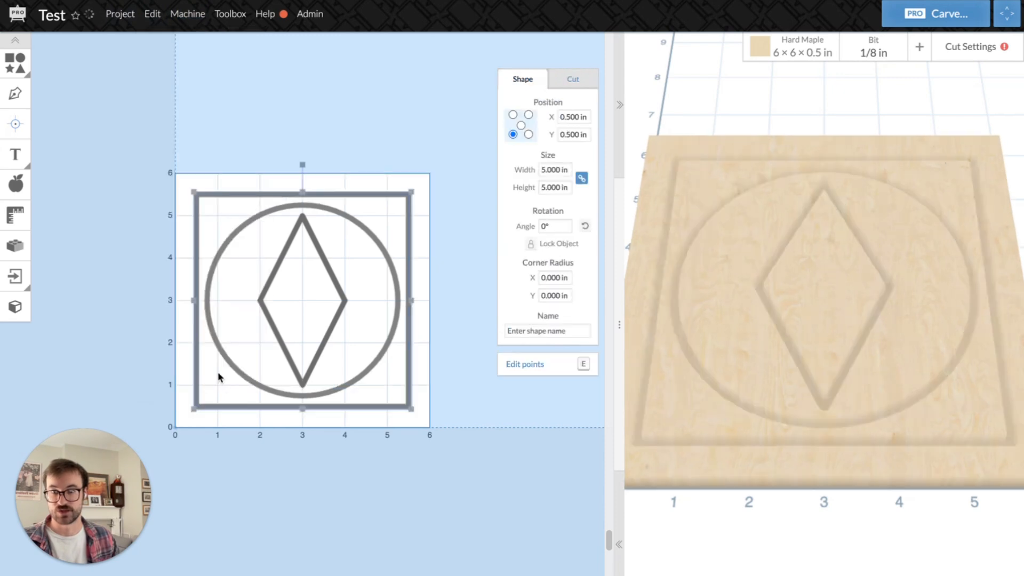
click(308, 509)
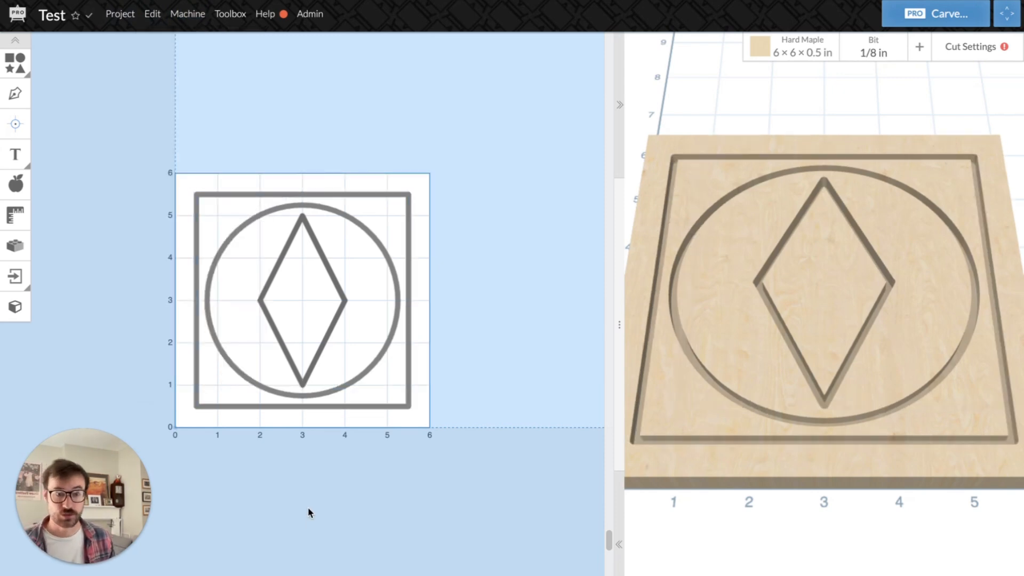